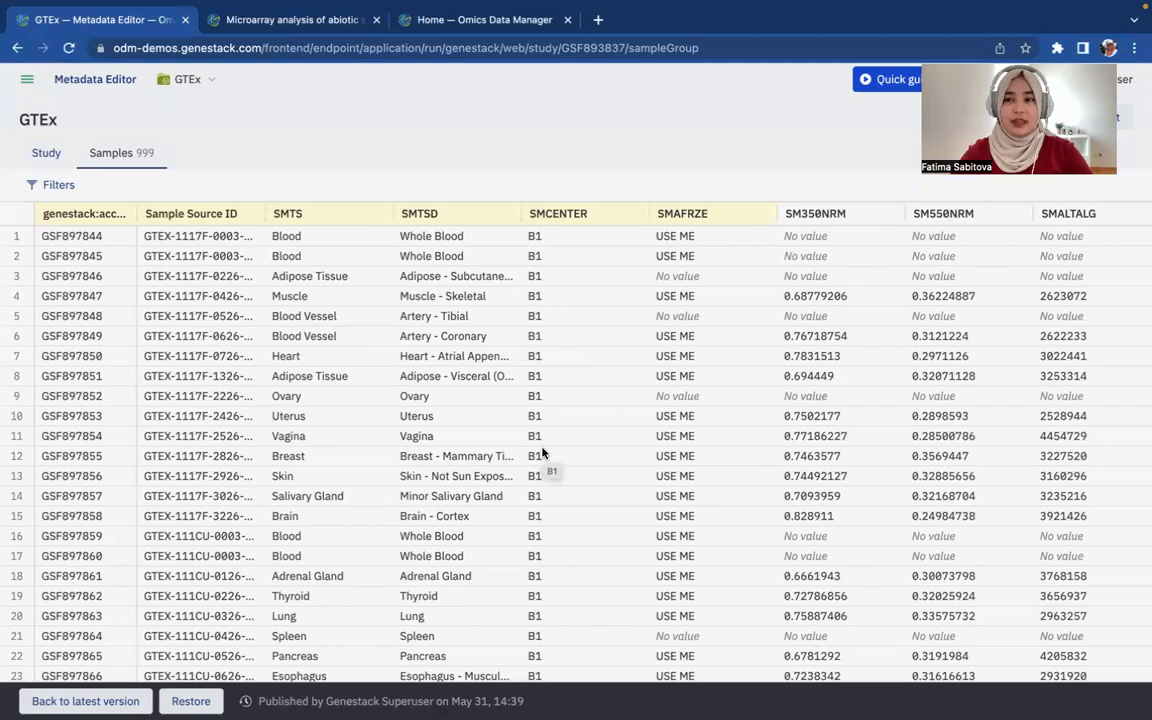
Restore the GTEx samples to version 8, then return to the Omics Data Manager home page
{"action": "scroll", "coordinate": [705, 465], "scroll_direction": "right", "scroll_amount": 3}
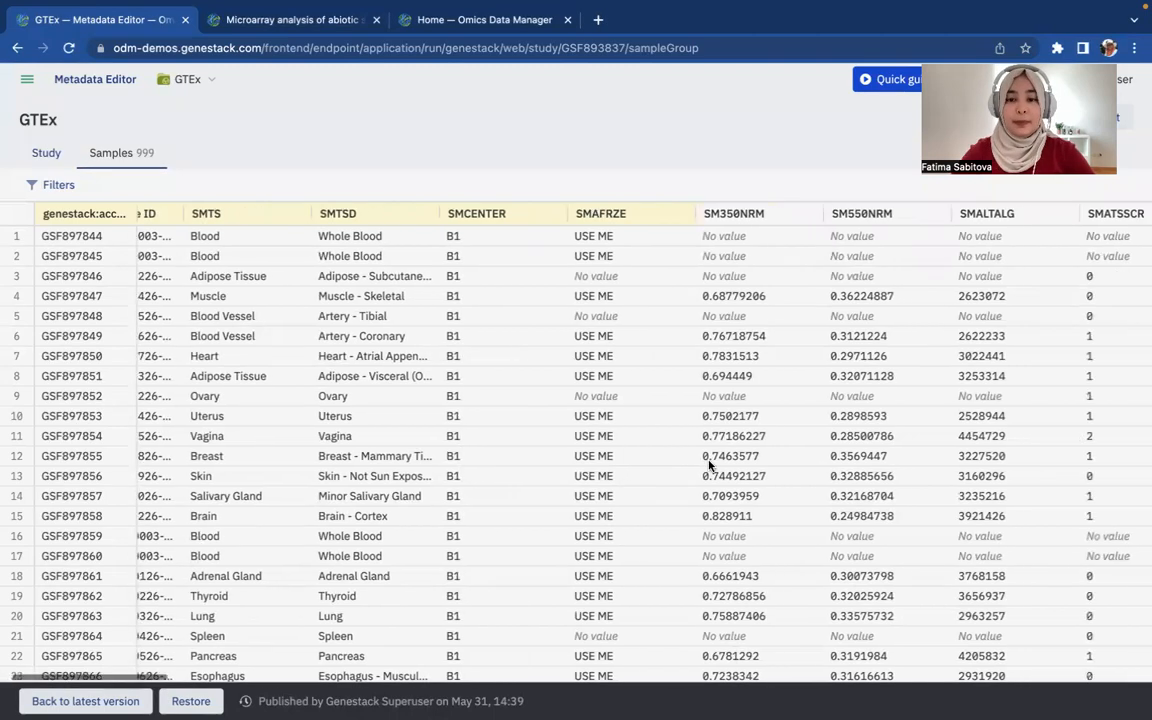
{"action": "scroll", "coordinate": [707, 462], "scroll_direction": "left", "scroll_amount": 3}
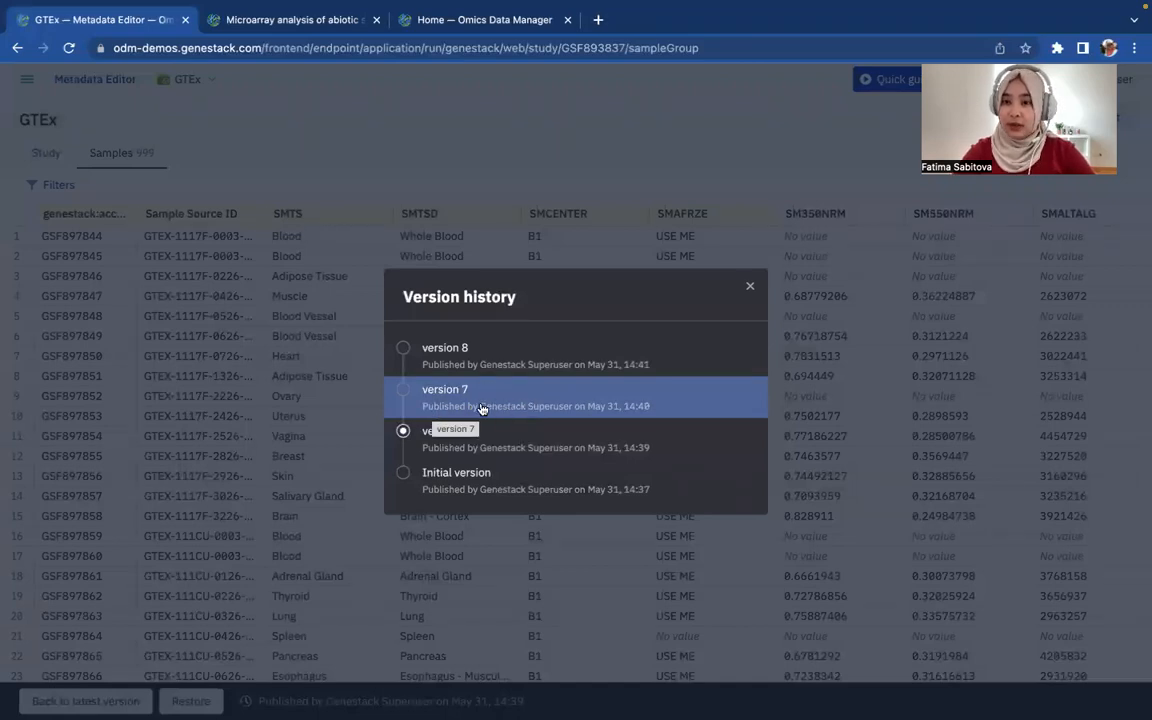
{"action": "left_click", "coordinate": [516, 366]}
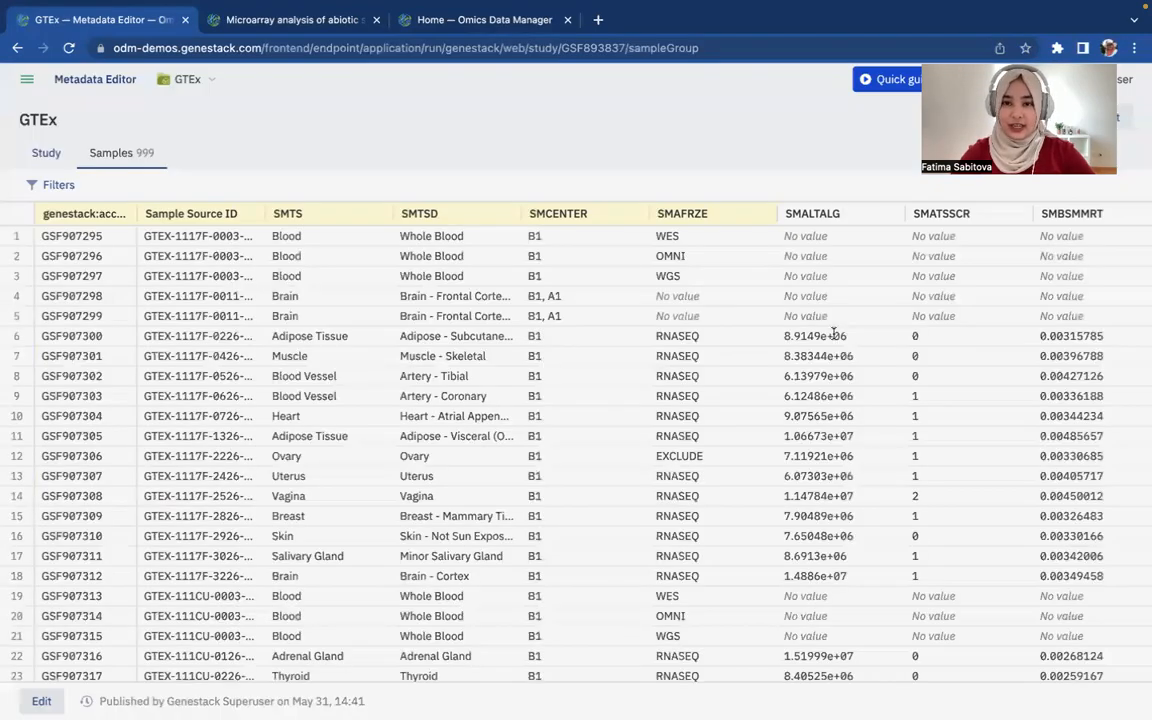
{"action": "scroll", "coordinate": [831, 334], "scroll_direction": "right", "scroll_amount": 3}
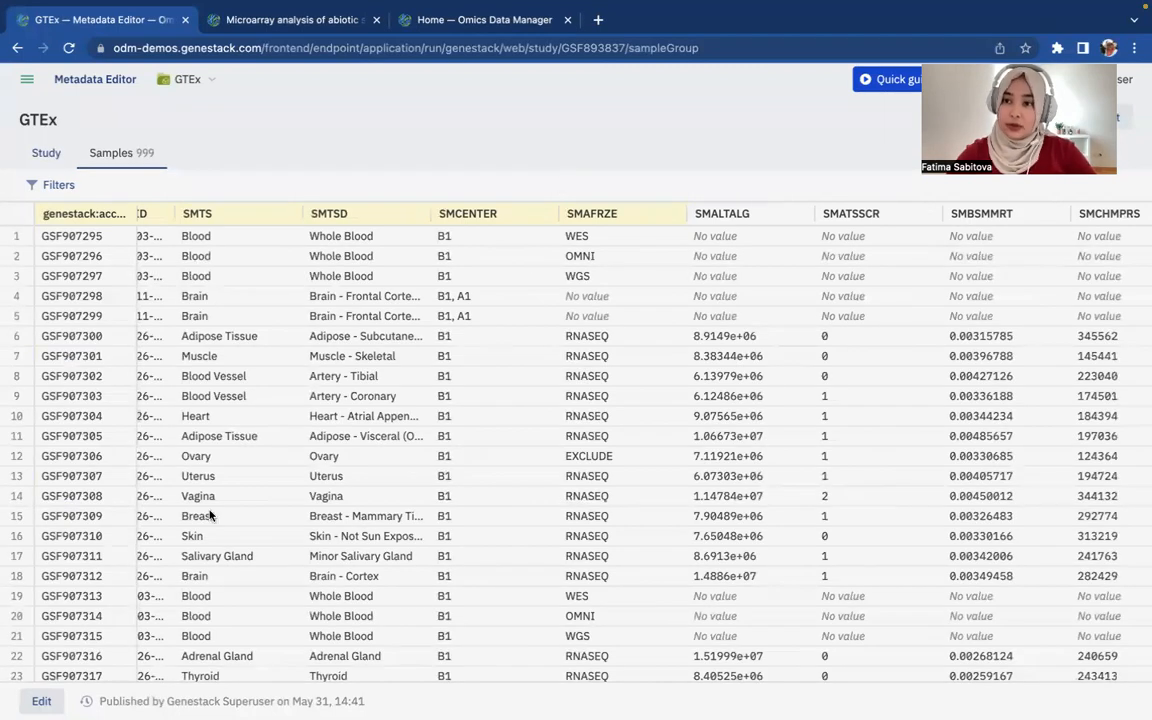
{"action": "left_click", "coordinate": [527, 24]}
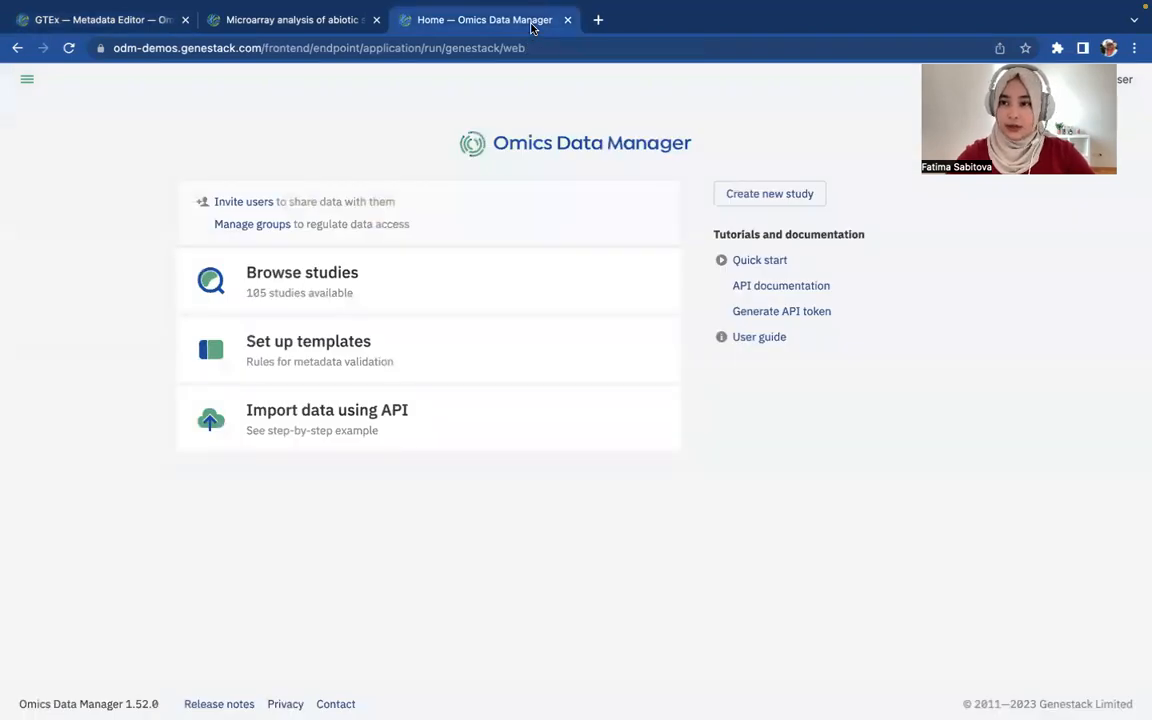
Create a study named 'GTEx new' from the GTEx template, starting with 4 samples
{"action": "left_click", "coordinate": [744, 196]}
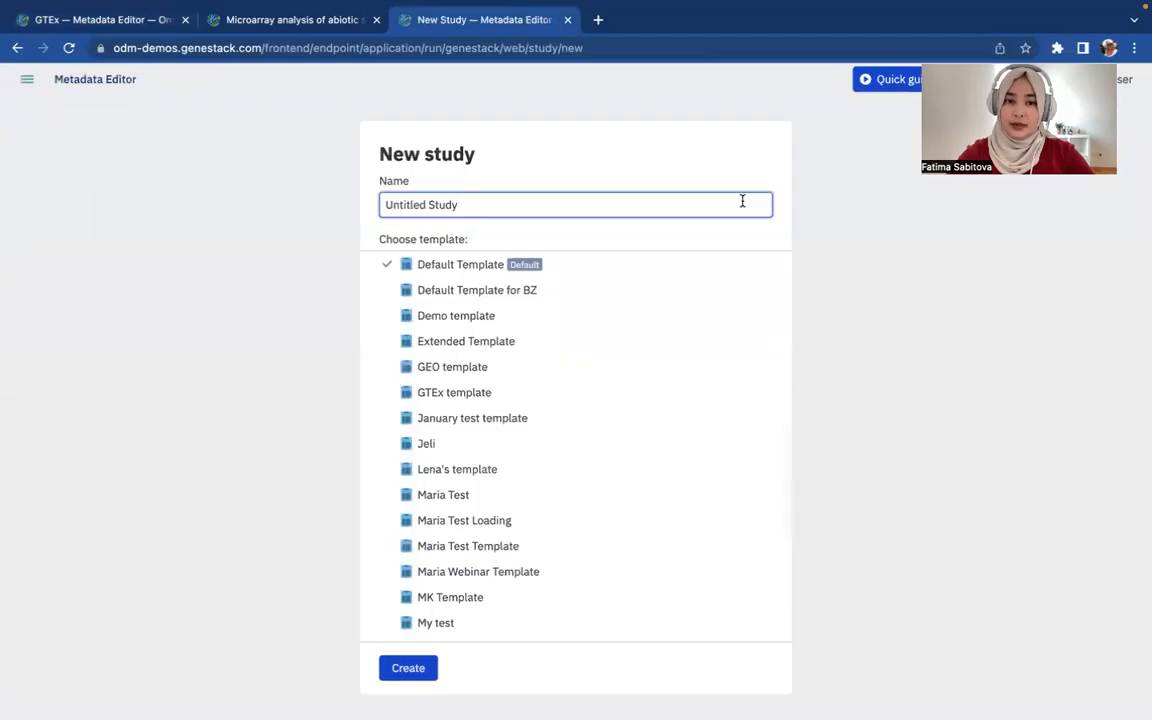
{"action": "triple_click", "coordinate": [638, 205]}
{"action": "type", "text": "GTE"}
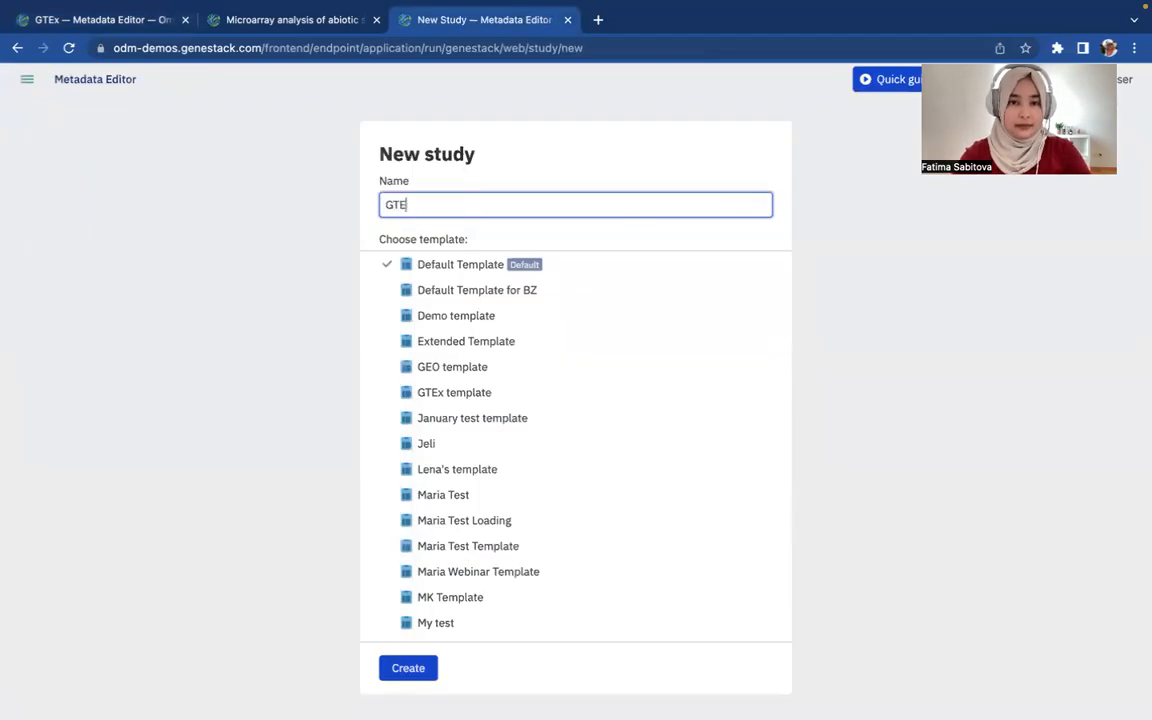
{"action": "type", "text": "x new"}
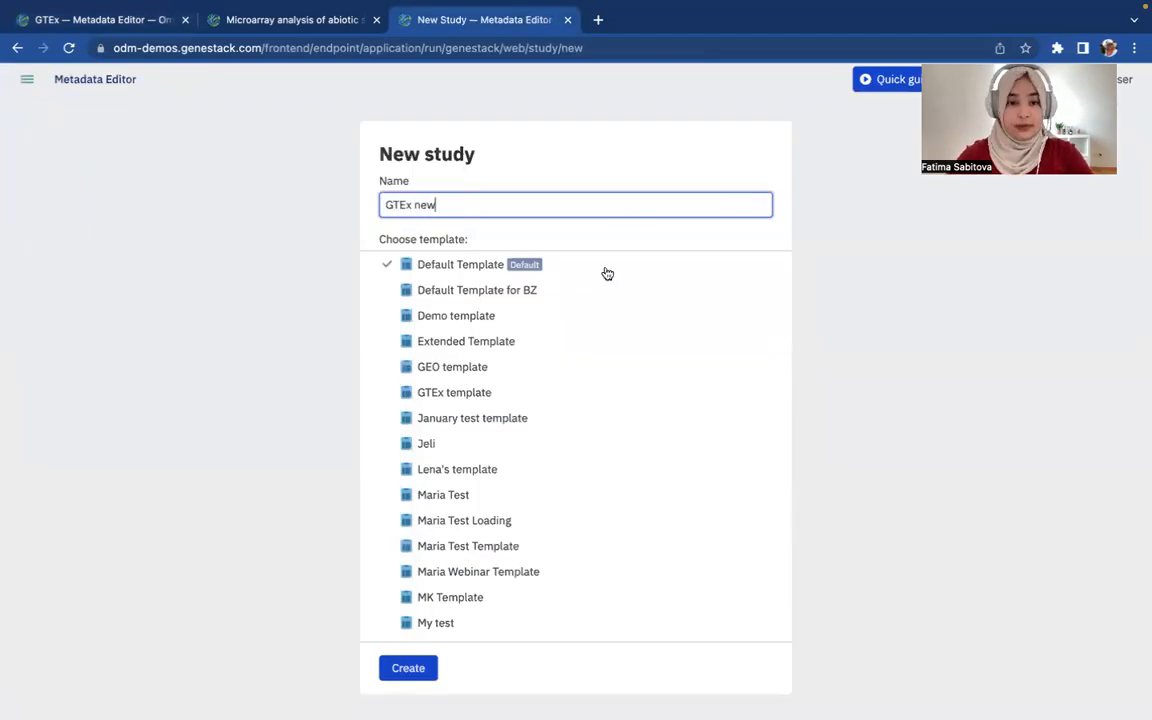
{"action": "left_click", "coordinate": [535, 390]}
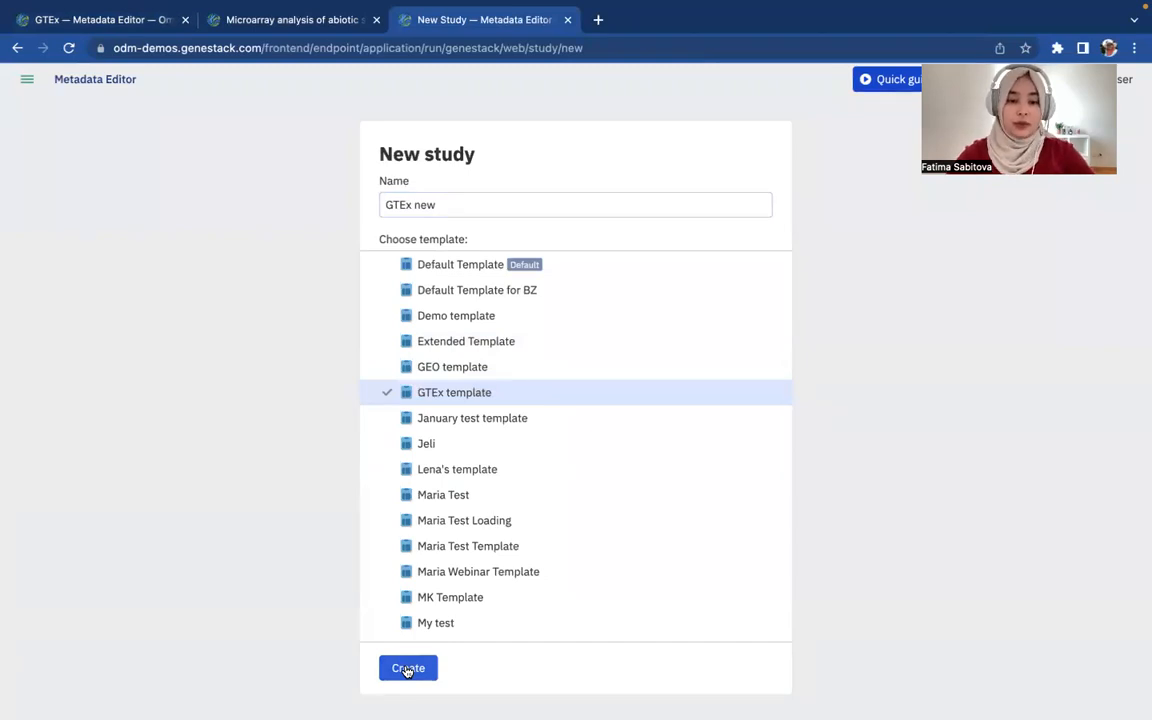
{"action": "left_click", "coordinate": [408, 669]}
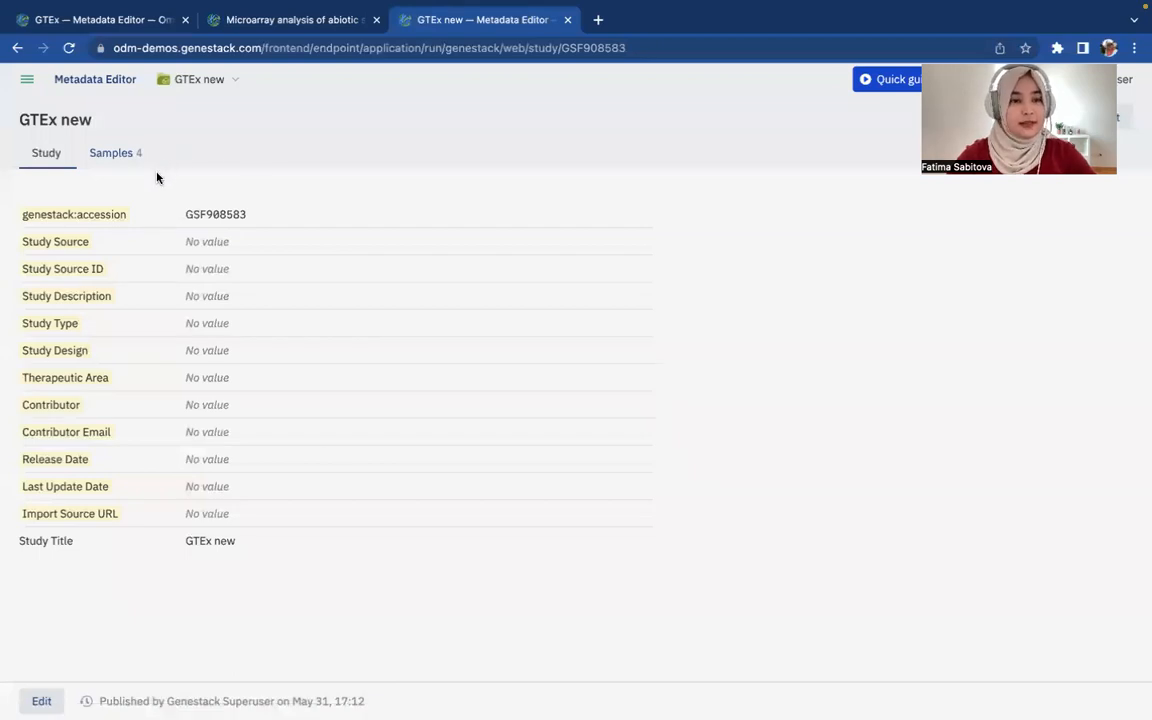
Open the GTEx new sample table in edit mode and start editing cell C1
{"action": "left_click", "coordinate": [120, 150]}
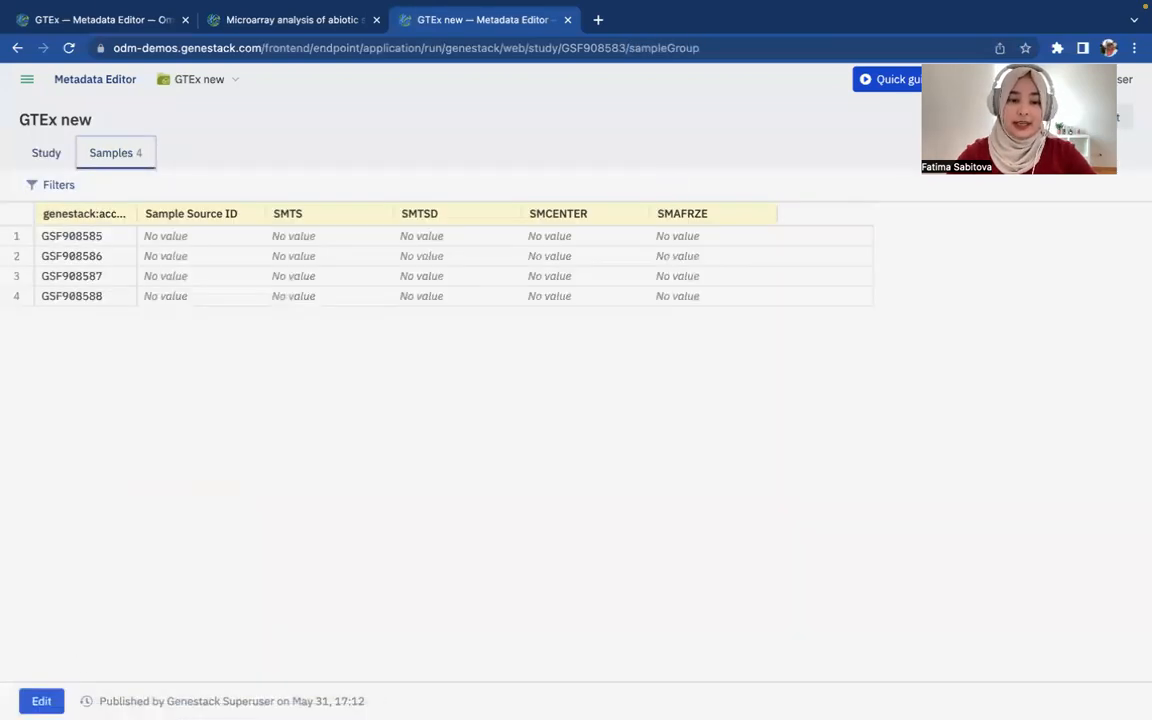
{"action": "left_click", "coordinate": [41, 700]}
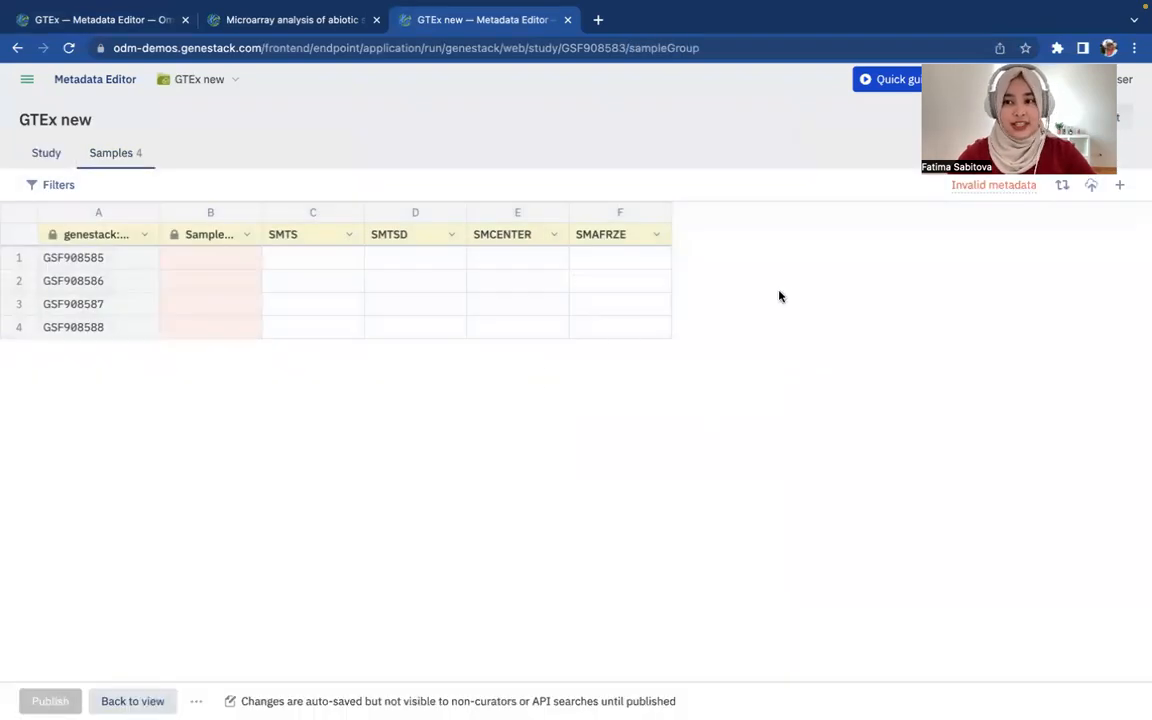
{"action": "left_click", "coordinate": [1091, 185]}
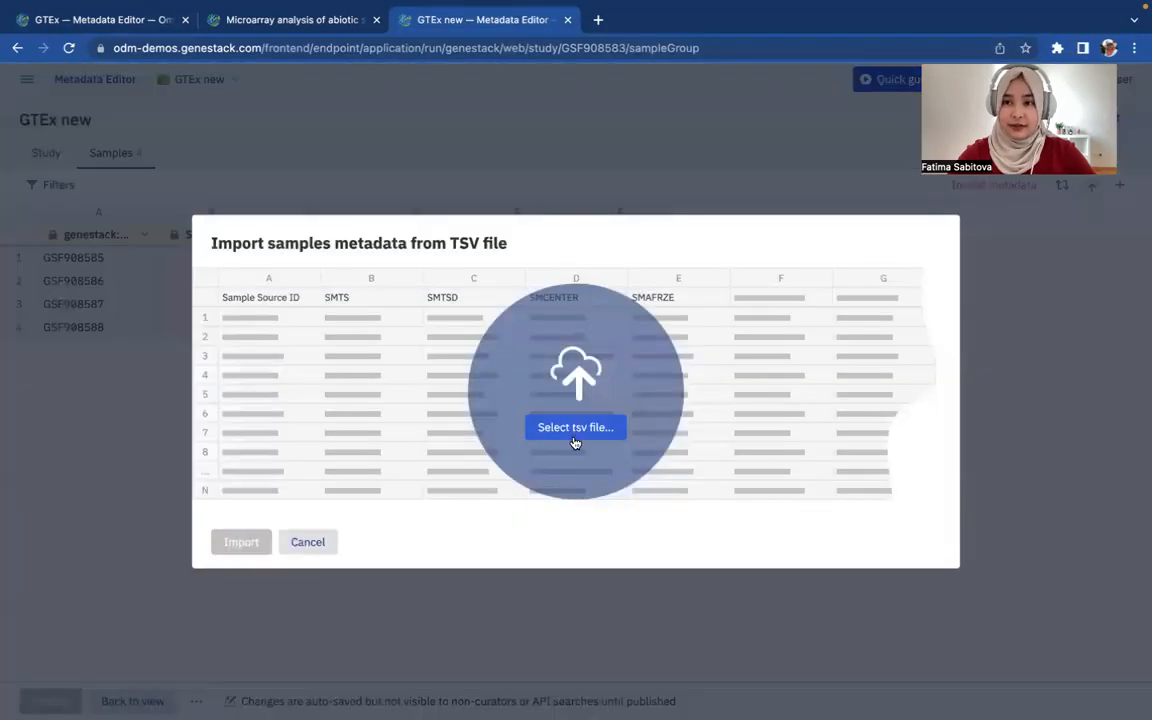
{"action": "left_click", "coordinate": [331, 540]}
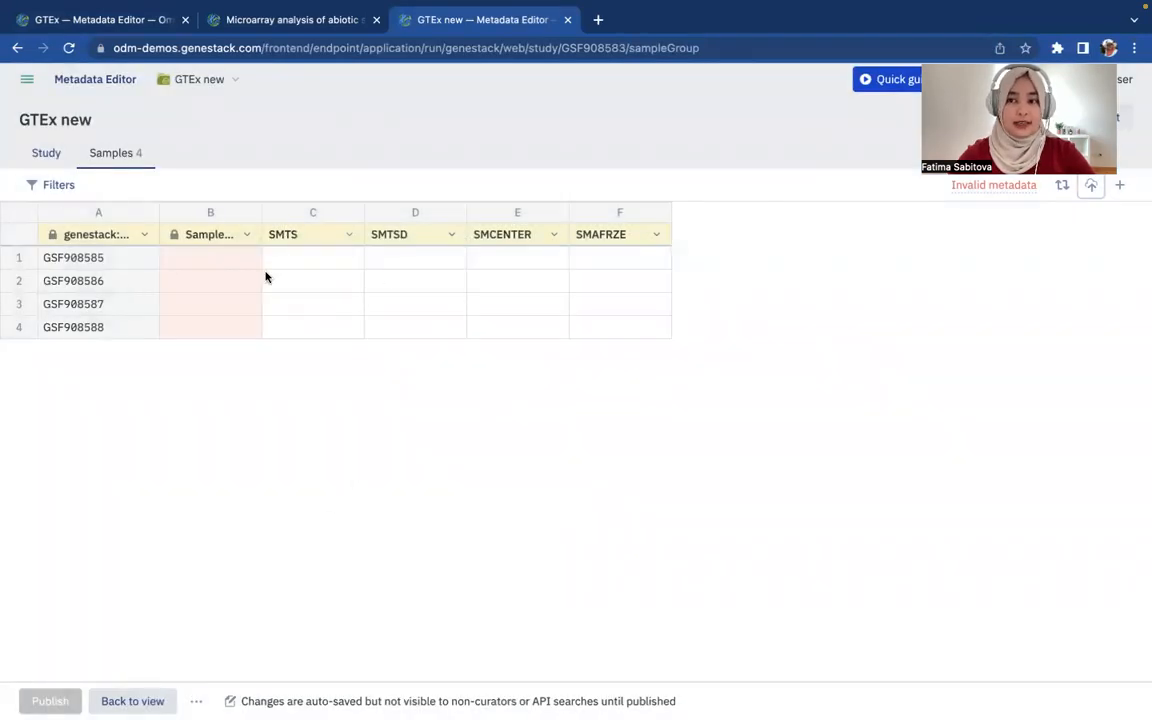
{"action": "left_click", "coordinate": [235, 261]}
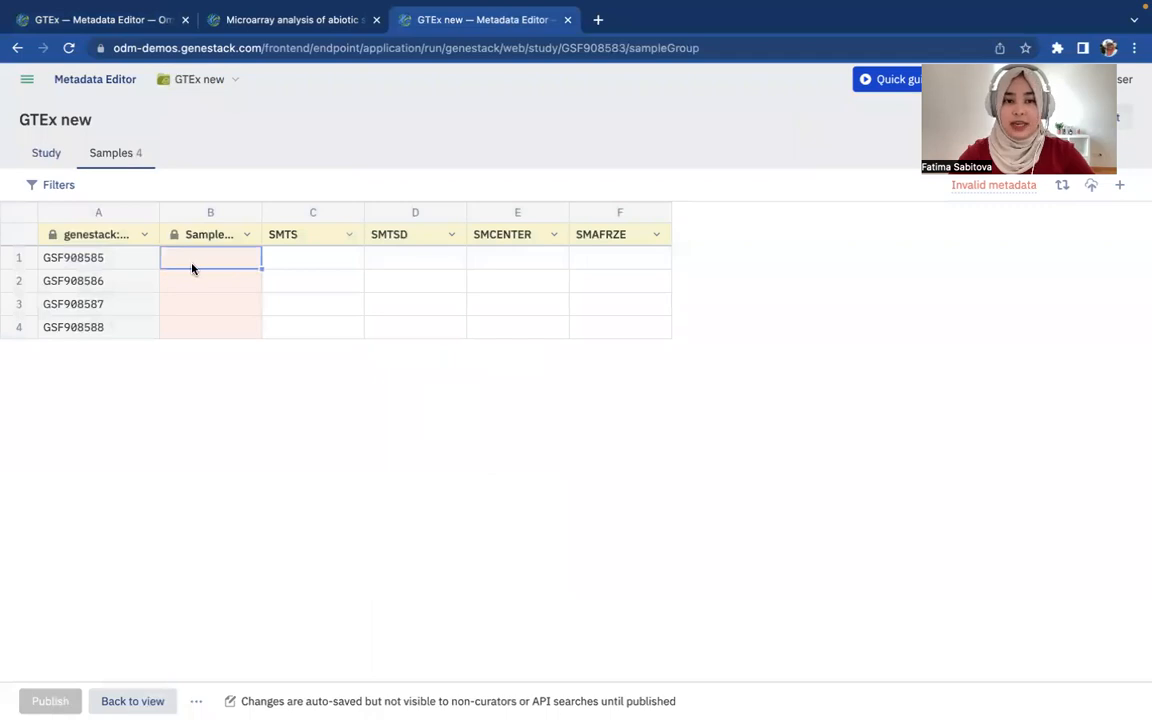
{"action": "double_click", "coordinate": [338, 252]}
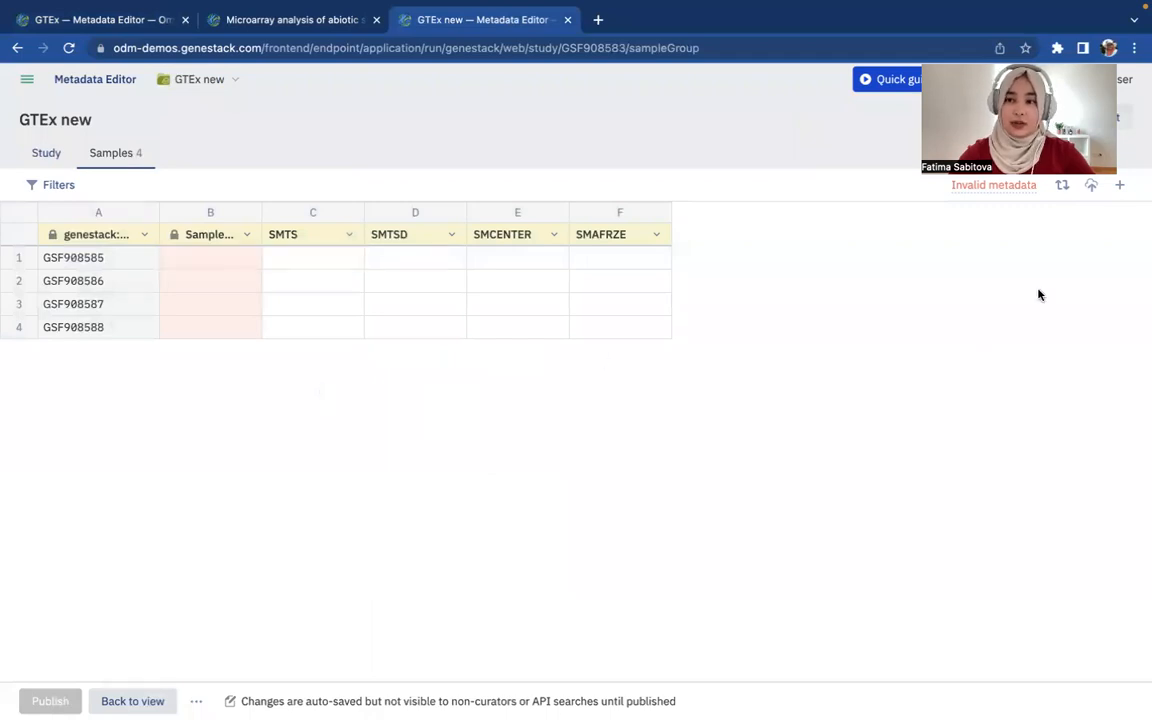
Import the sample metadata from GTEx_v6_100.tsv, giving 99 samples
{"action": "left_click", "coordinate": [1091, 186]}
{"action": "left_click", "coordinate": [576, 427]}
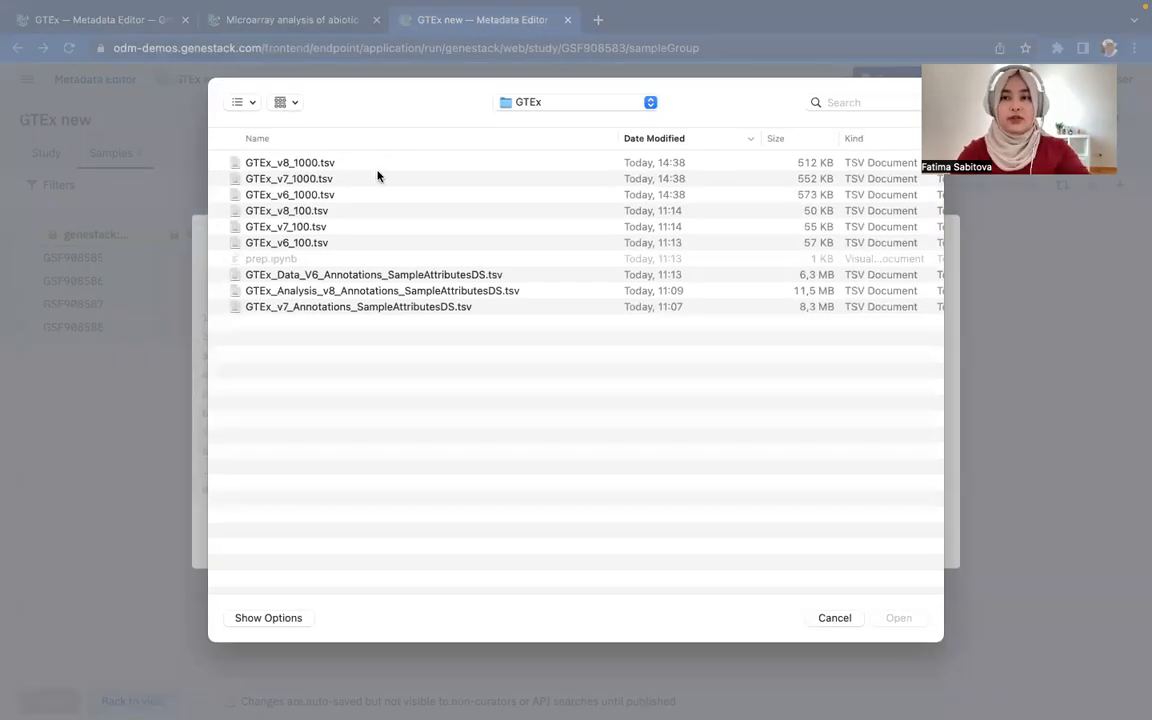
{"action": "left_click", "coordinate": [352, 244]}
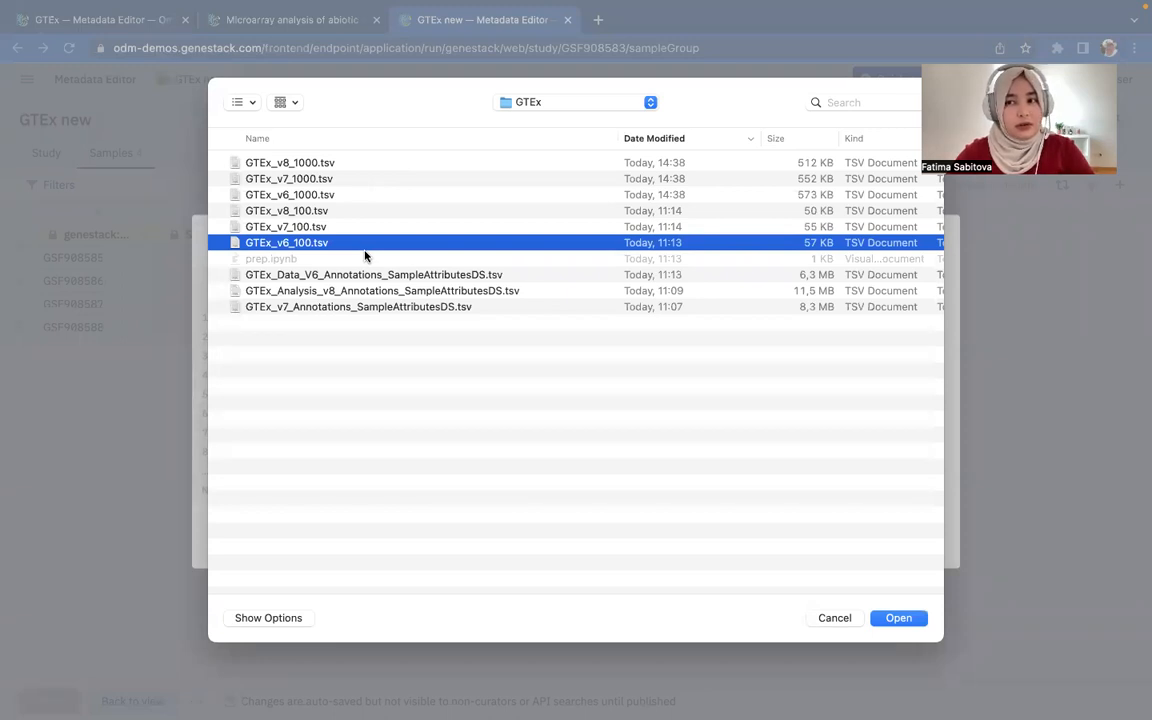
{"action": "double_click", "coordinate": [275, 242]}
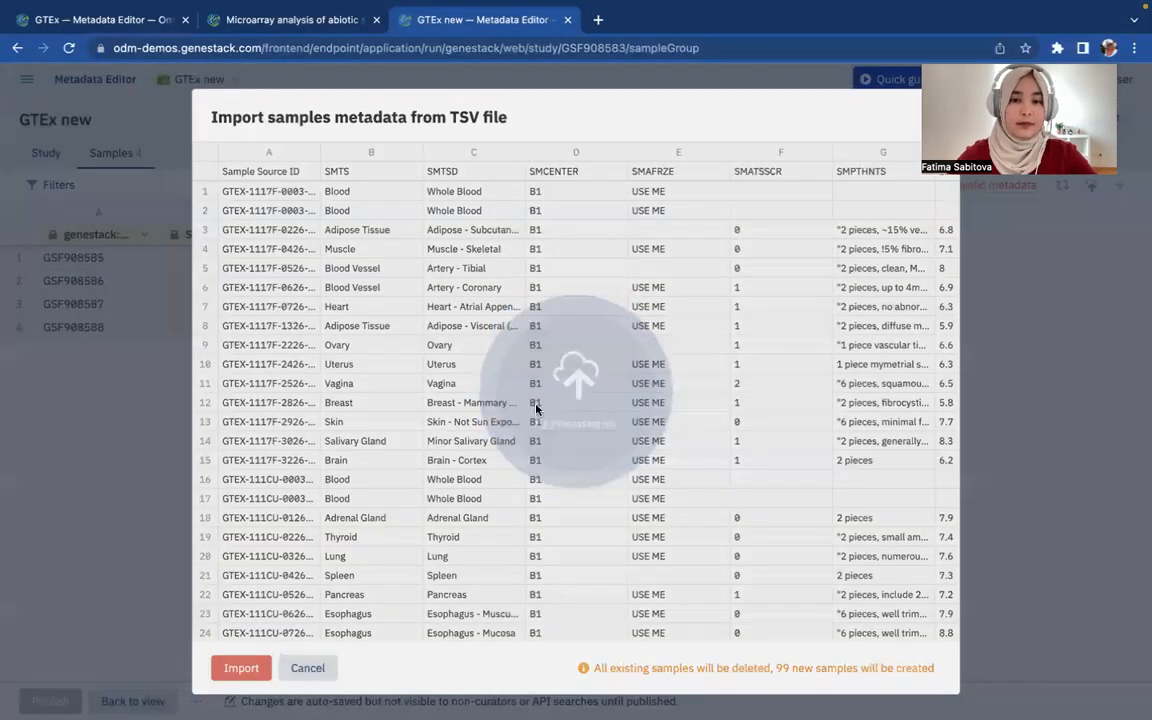
{"action": "scroll", "coordinate": [573, 422], "scroll_direction": "right", "scroll_amount": 3}
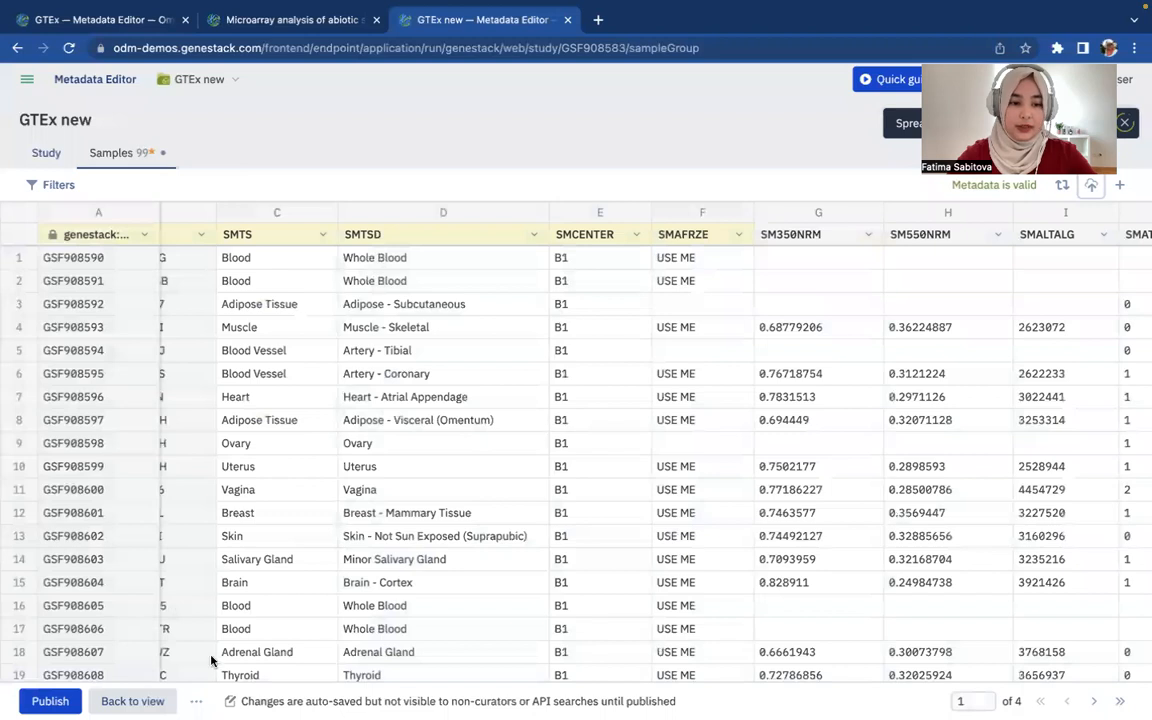
Publish the changes as a new version described 'version 5'
{"action": "left_click", "coordinate": [50, 701]}
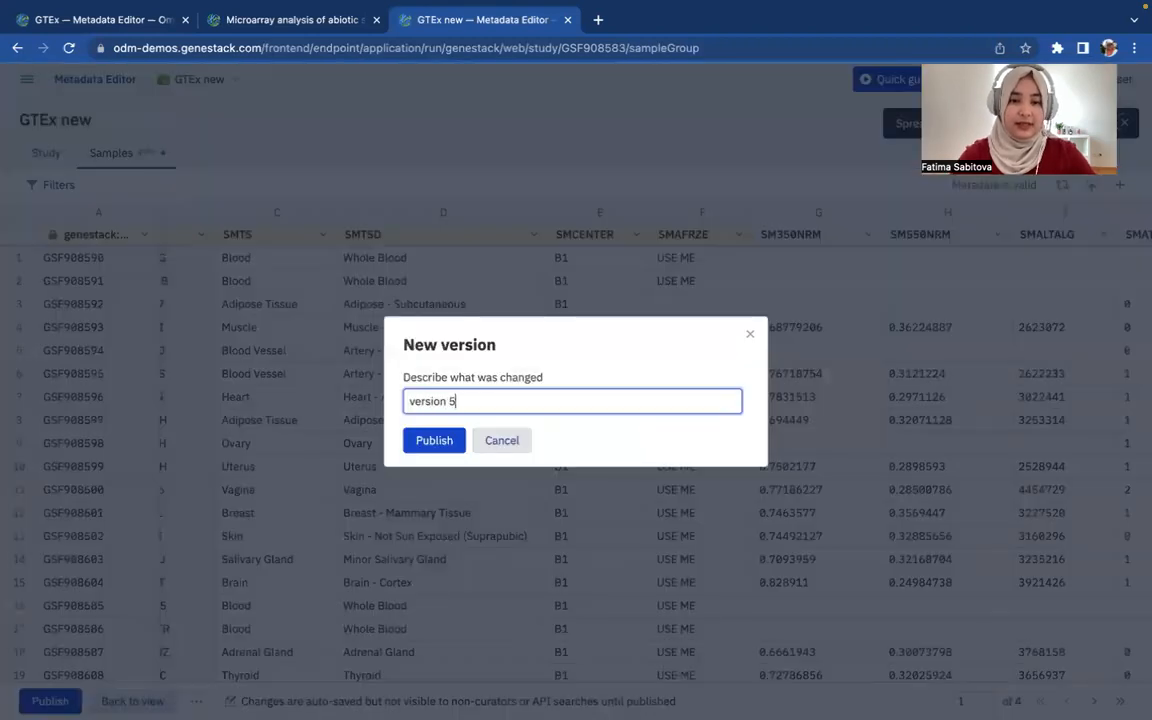
{"action": "type", "text": "5"}
{"action": "key", "text": "Return"}
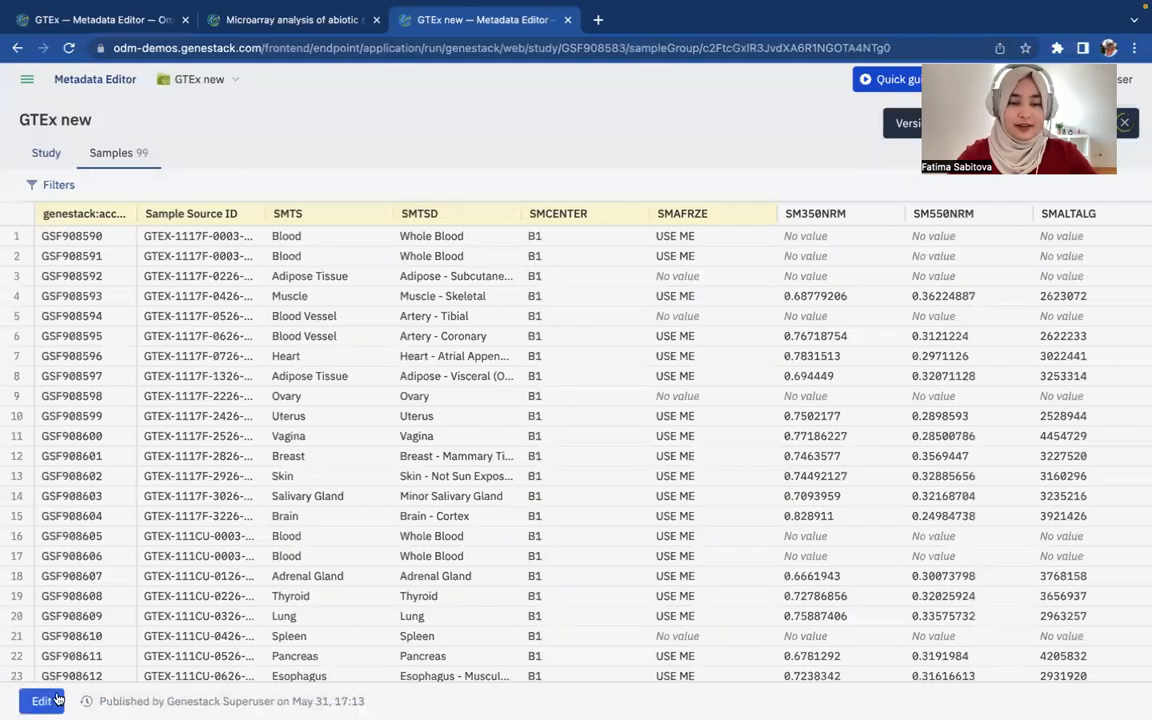
Import the sample metadata from GTEx_v7_100.tsv into GTEx new
{"action": "left_click", "coordinate": [41, 701]}
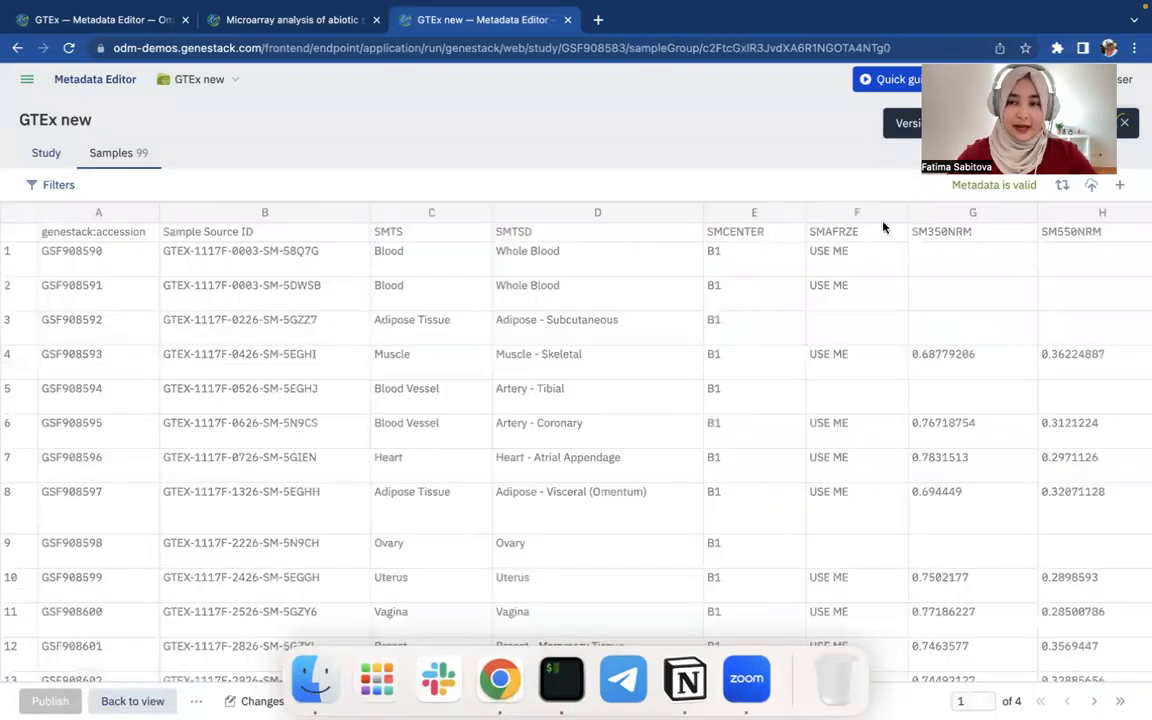
{"action": "left_click", "coordinate": [1090, 186]}
{"action": "left_click", "coordinate": [511, 395]}
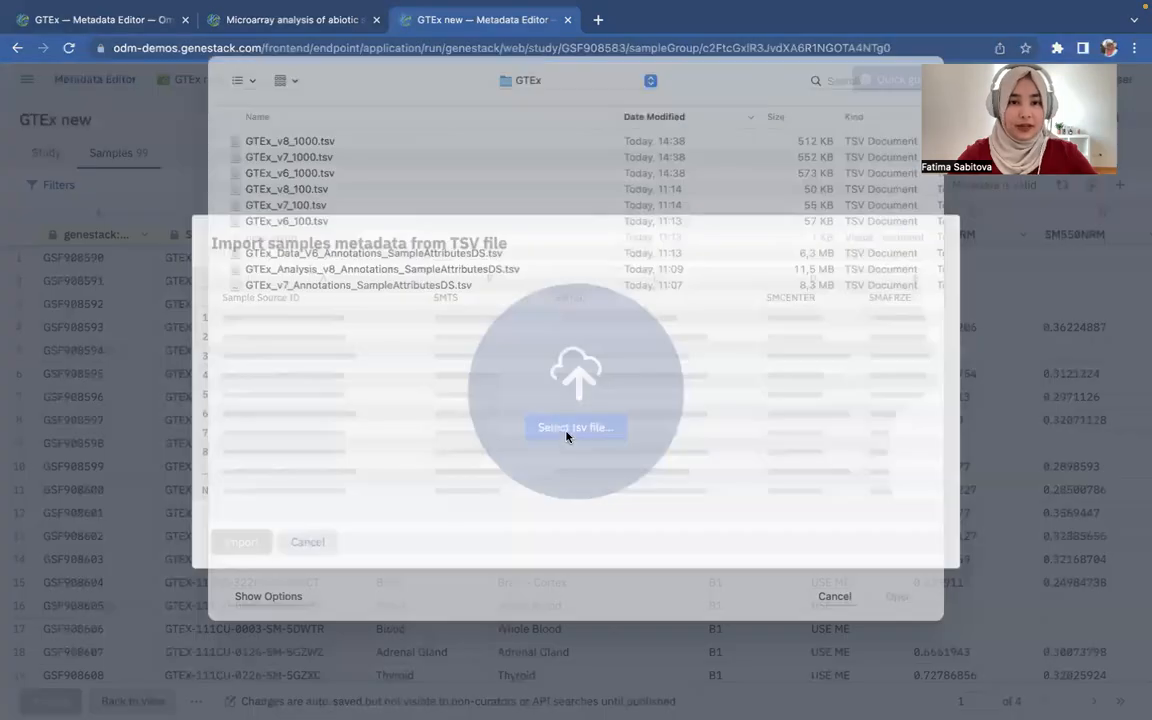
{"action": "double_click", "coordinate": [425, 227]}
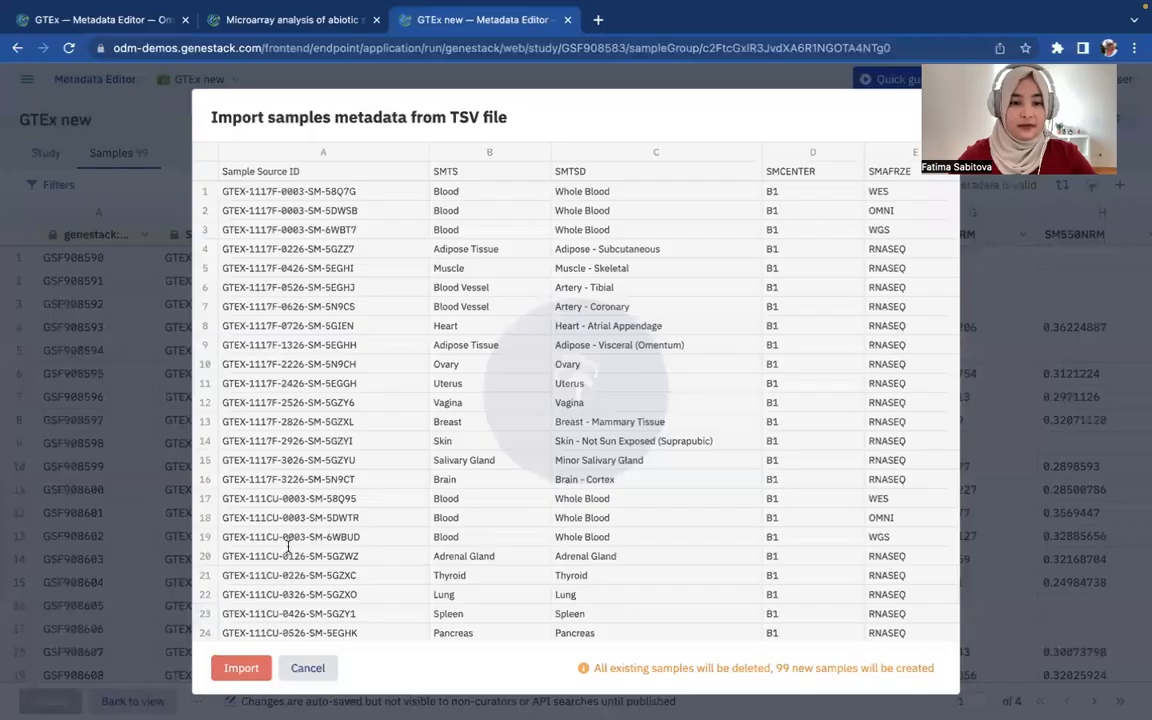
{"action": "left_click", "coordinate": [243, 666]}
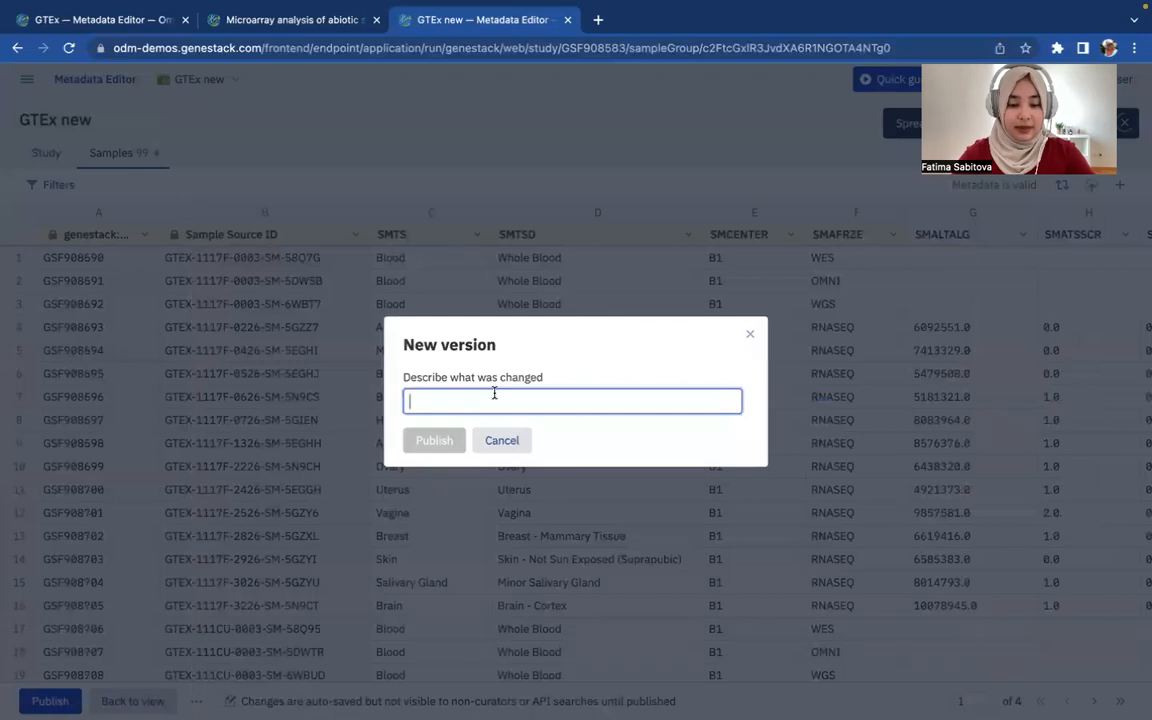
Publish the import as 'version 7' and reopen the samples for editing
{"action": "type", "text": "version 7"}
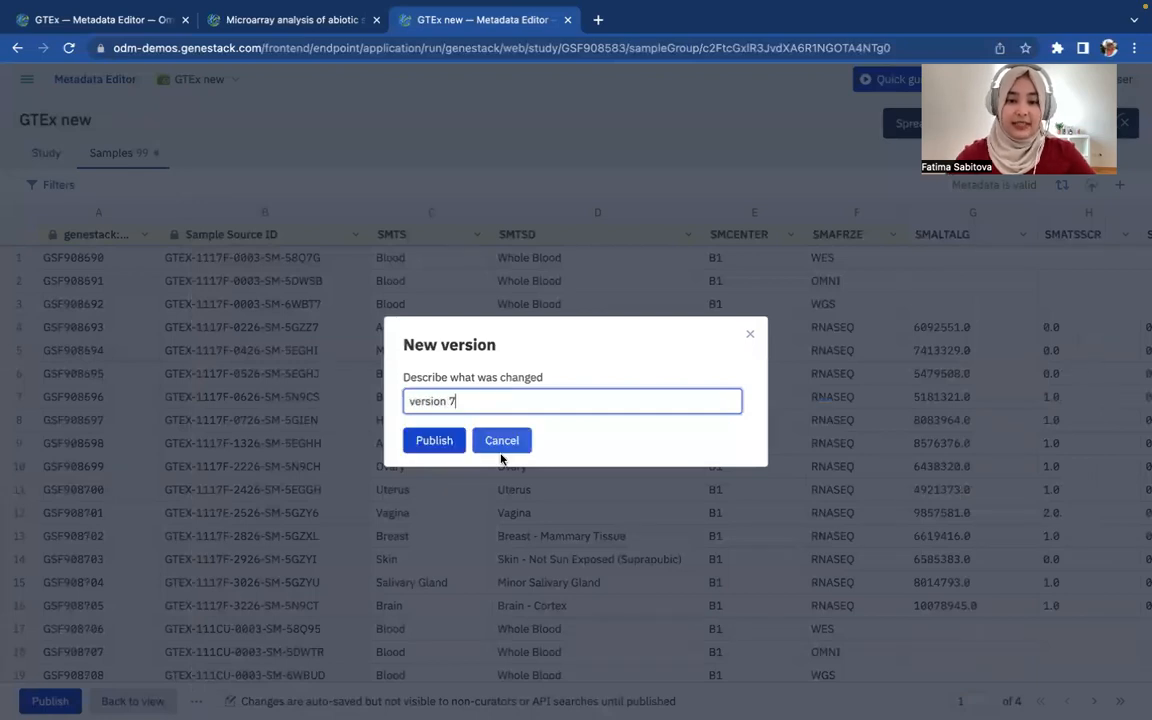
{"action": "left_click", "coordinate": [447, 441]}
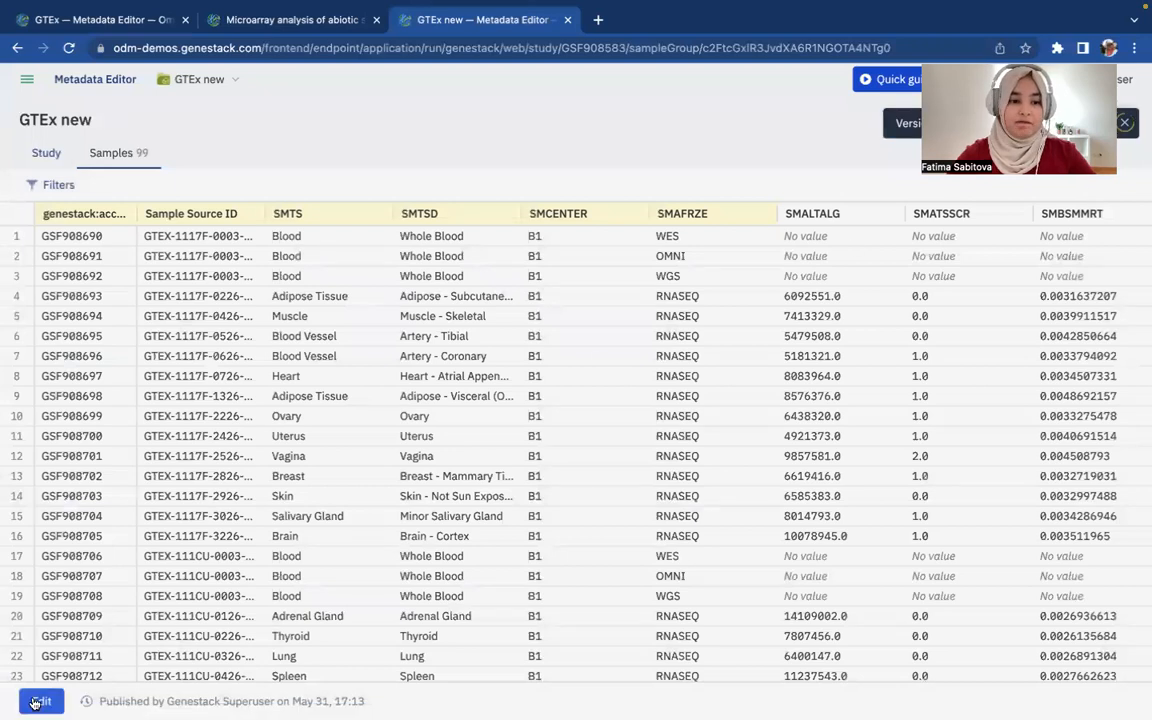
{"action": "left_click", "coordinate": [41, 701]}
{"action": "left_click", "coordinate": [1091, 186]}
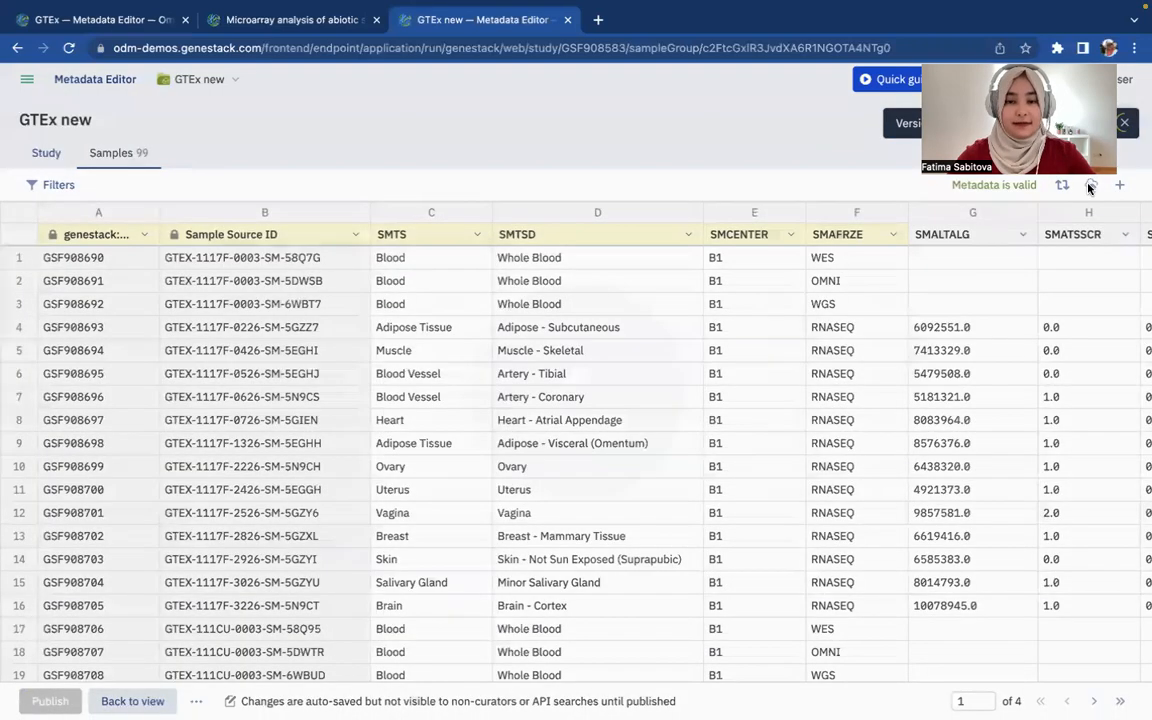
Import the sample metadata from GTEx_v8_100.tsv into GTEx new
{"action": "left_click", "coordinate": [574, 429]}
{"action": "left_click", "coordinate": [437, 211]}
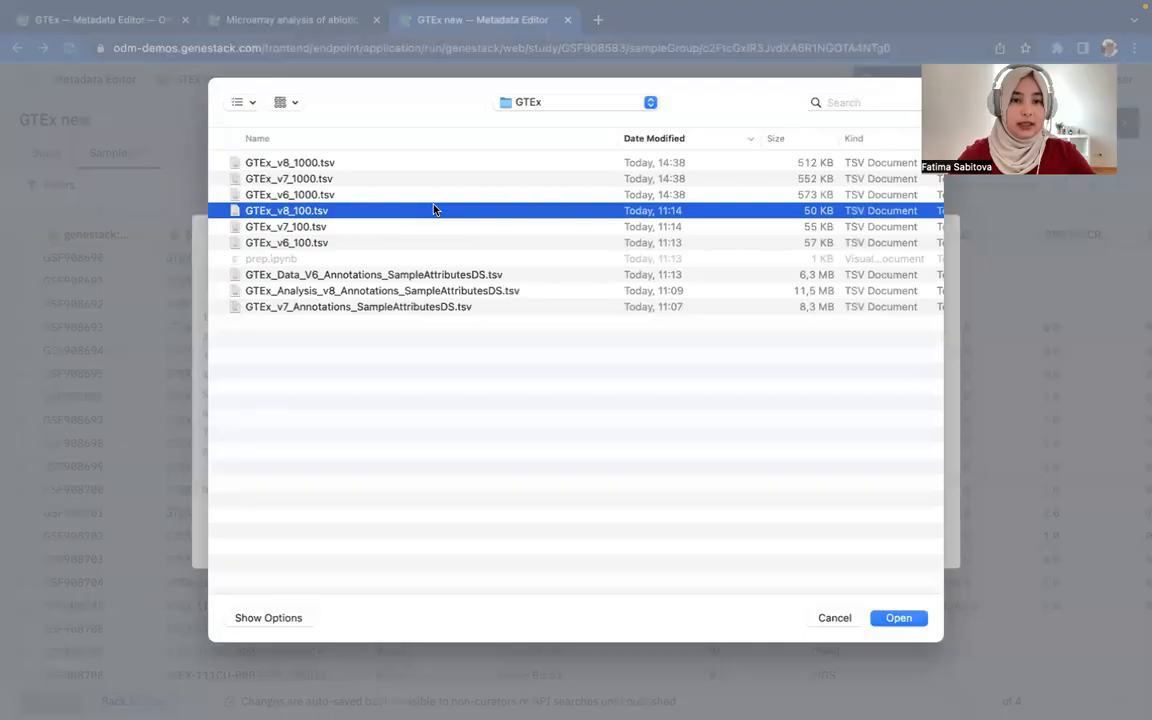
{"action": "double_click", "coordinate": [437, 211]}
{"action": "left_click", "coordinate": [243, 668]}
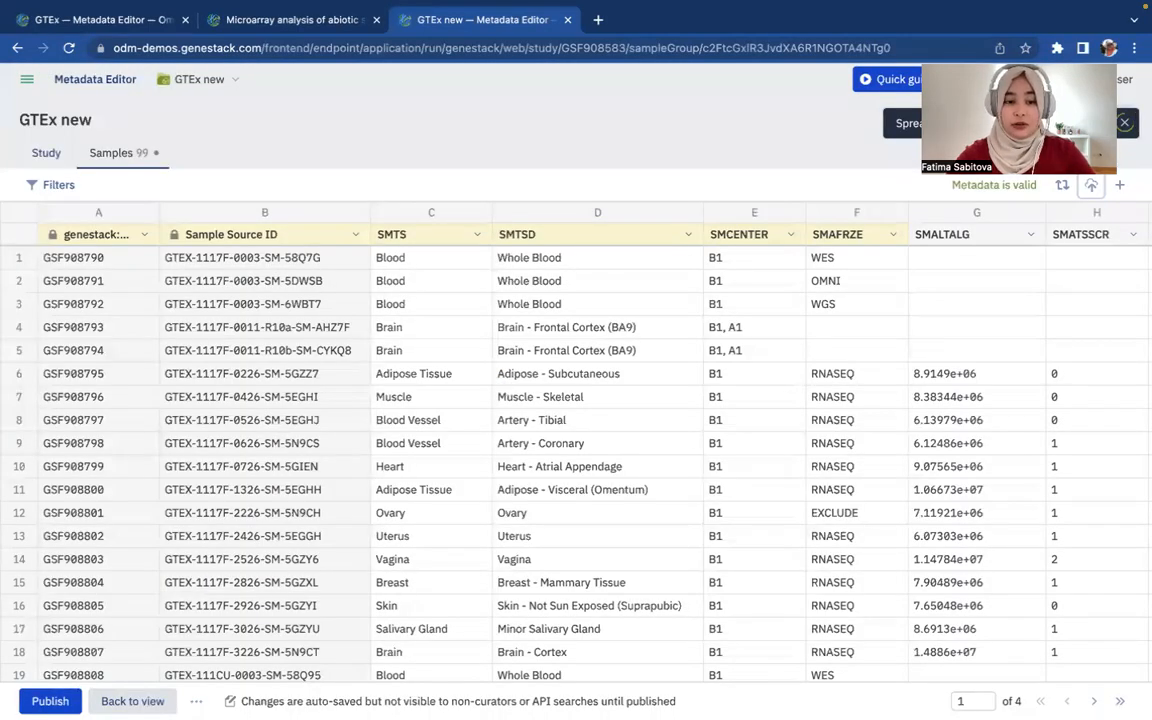
Publish the re-imported 99 samples as 'version 8'
{"action": "type", "text": "version 8"}
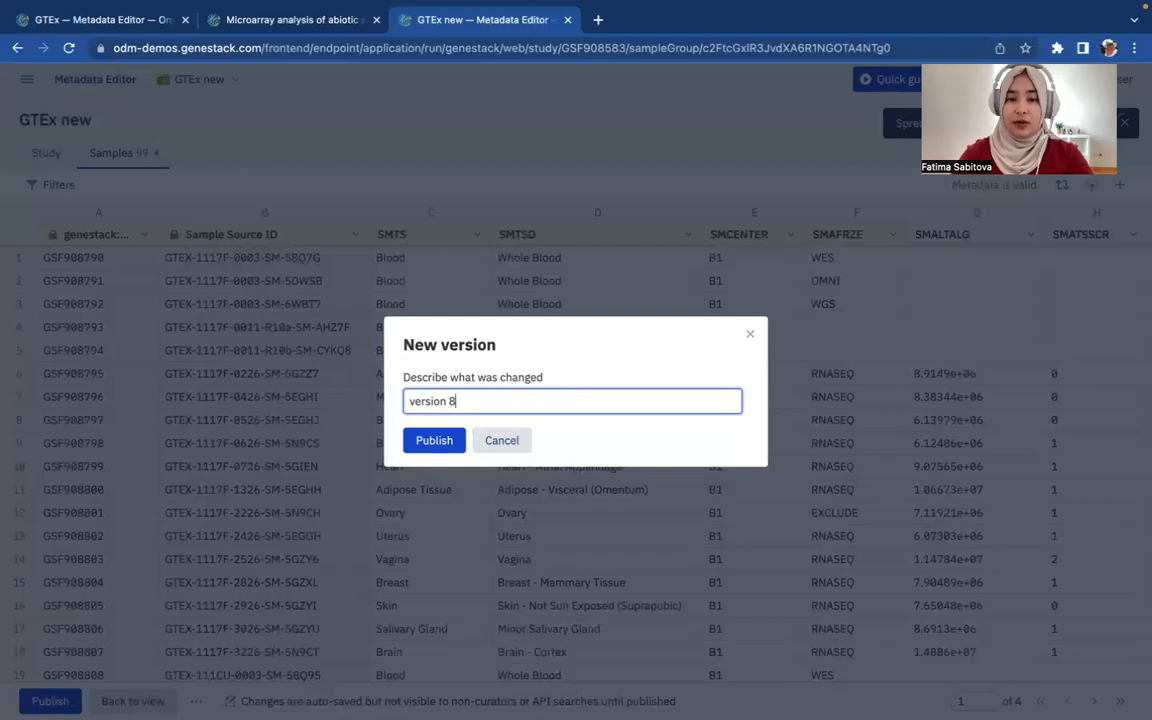
{"action": "left_click", "coordinate": [426, 442]}
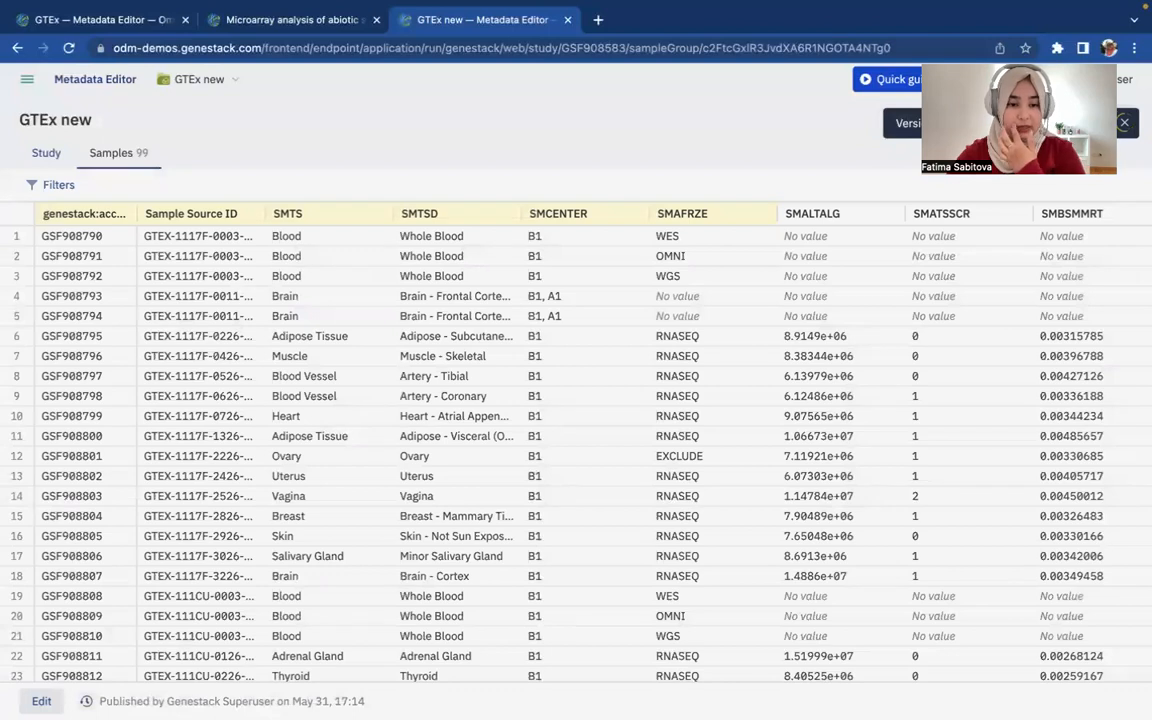
{"action": "left_click", "coordinate": [87, 701]}
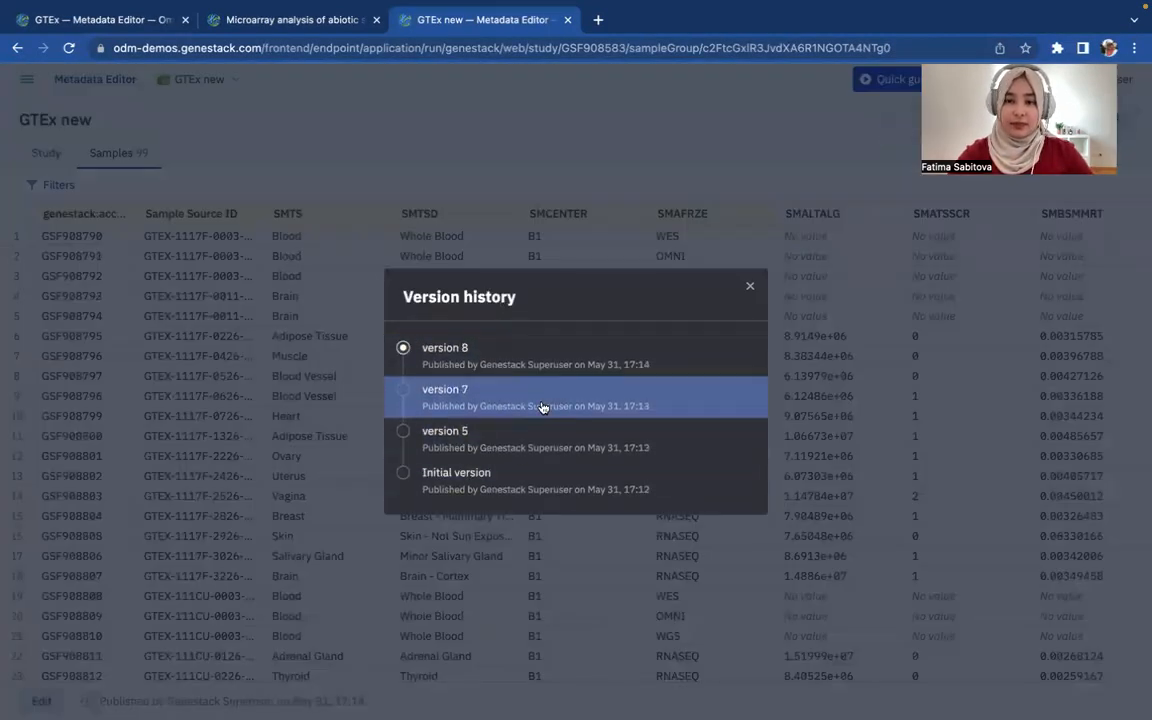
Restore the 'version 5' sample metadata from Version history and inspect its columns
{"action": "left_click", "coordinate": [501, 432]}
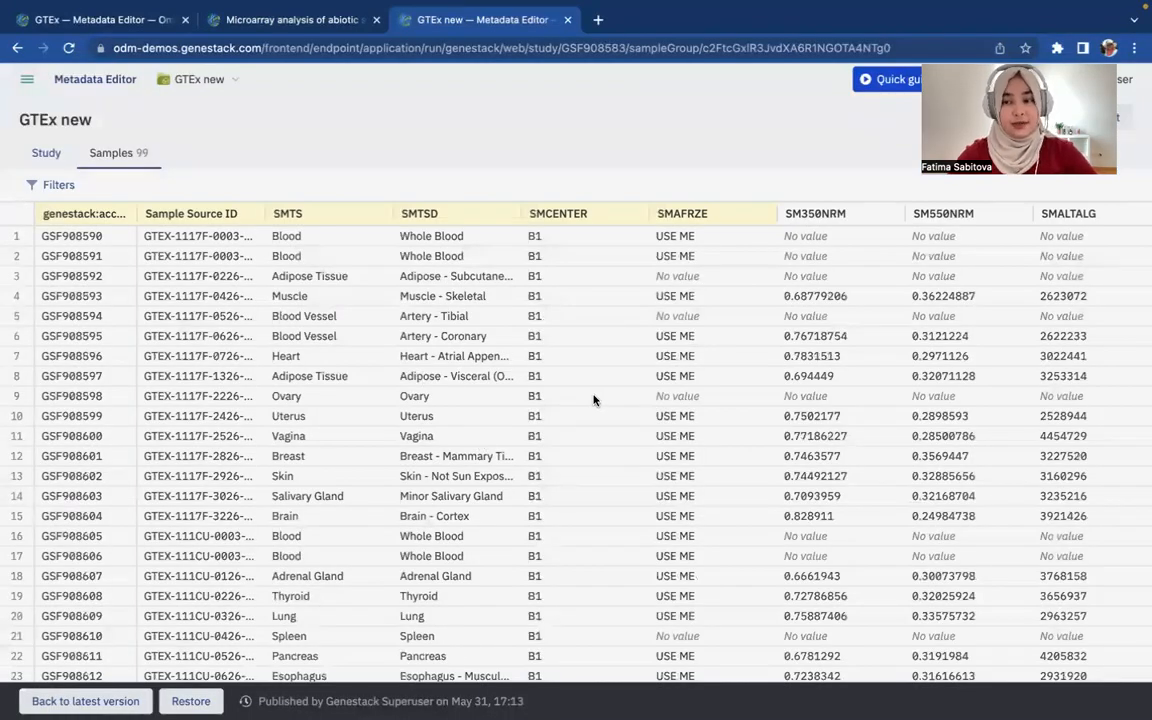
{"action": "scroll", "coordinate": [680, 385], "scroll_direction": "right", "scroll_amount": 4}
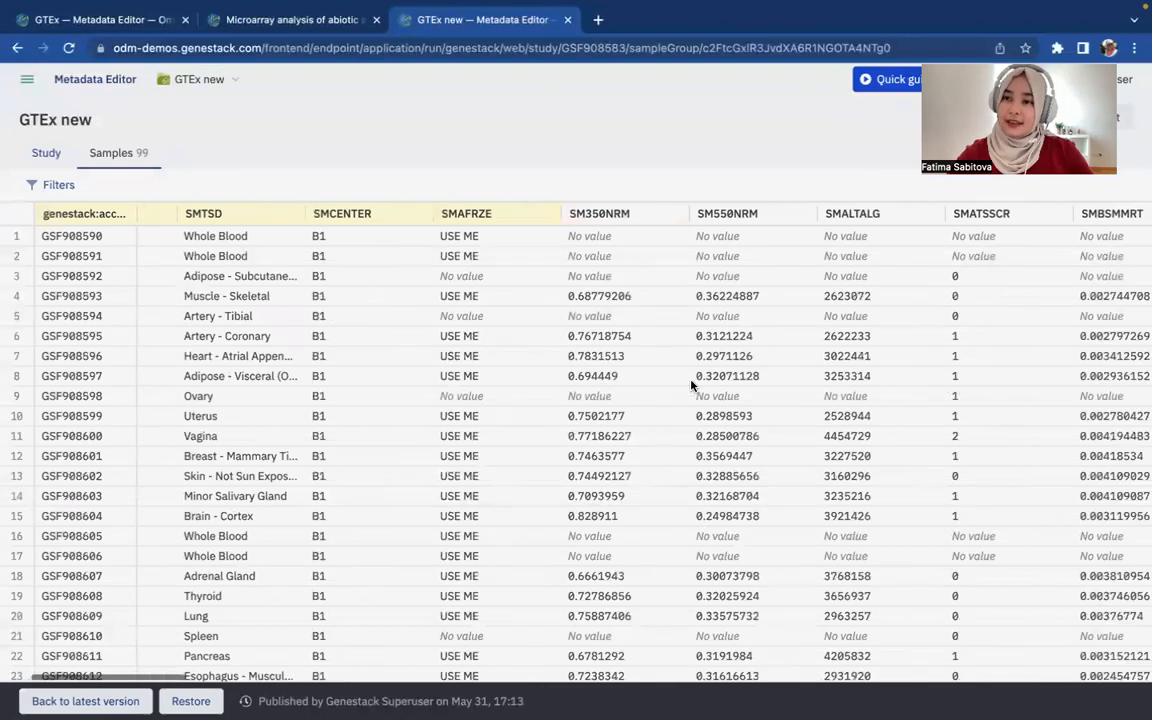
{"action": "scroll", "coordinate": [690, 385], "scroll_direction": "left", "scroll_amount": 4}
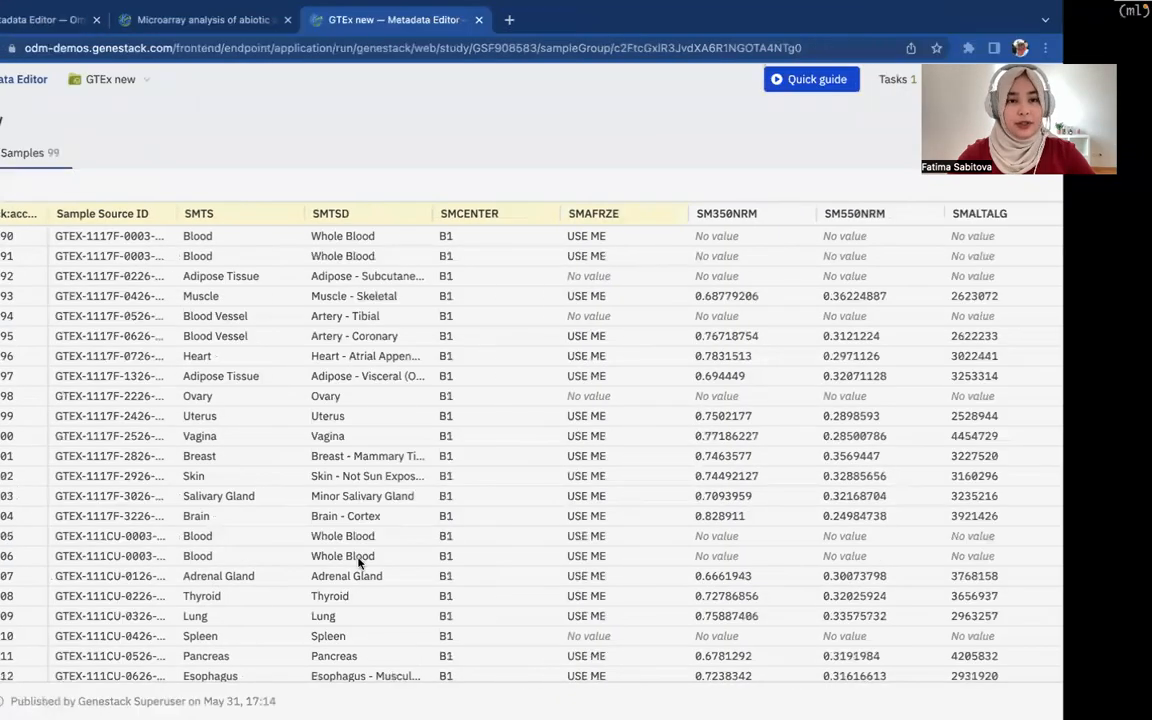
Return to the slides and advance from 'Store many versions of the same' to 'Save pipeline results'
{"action": "key", "text": "ctrl+Left"}
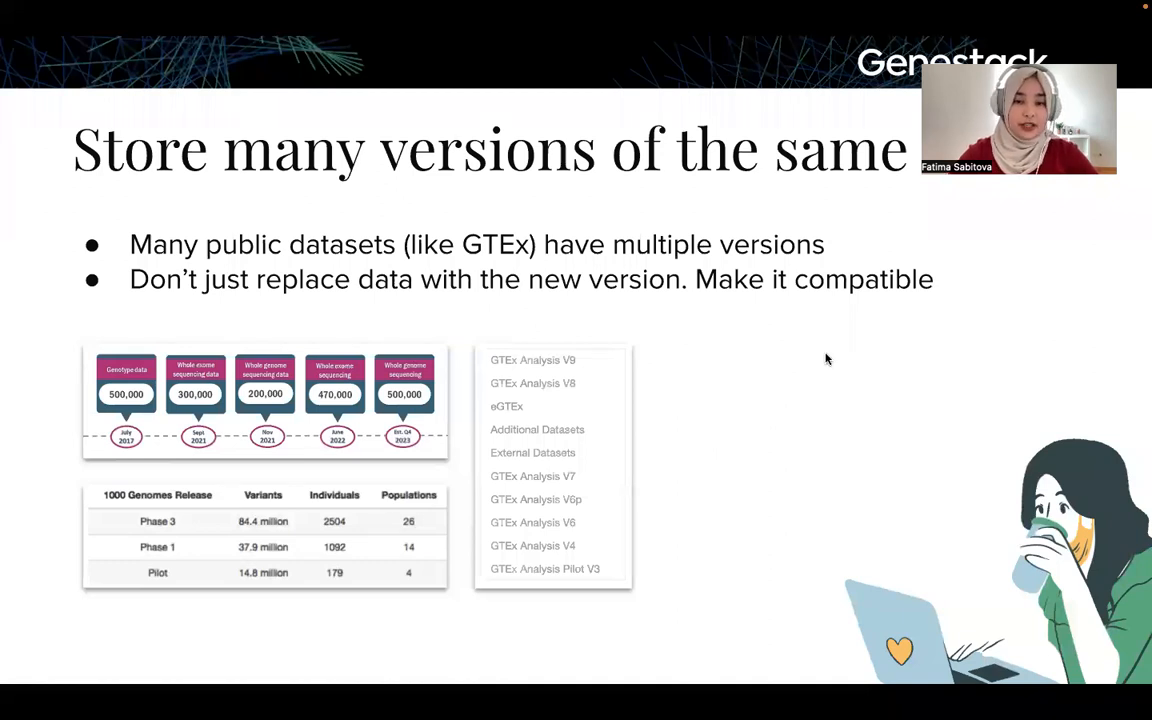
{"action": "left_click", "coordinate": [1050, 330]}
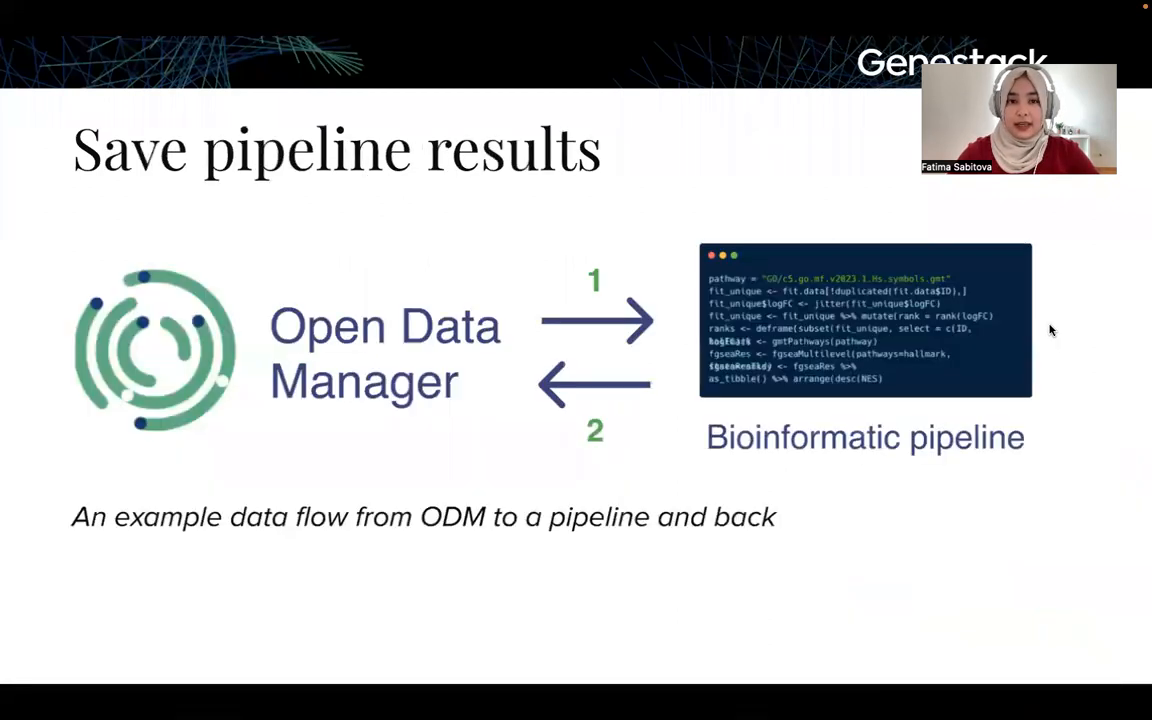